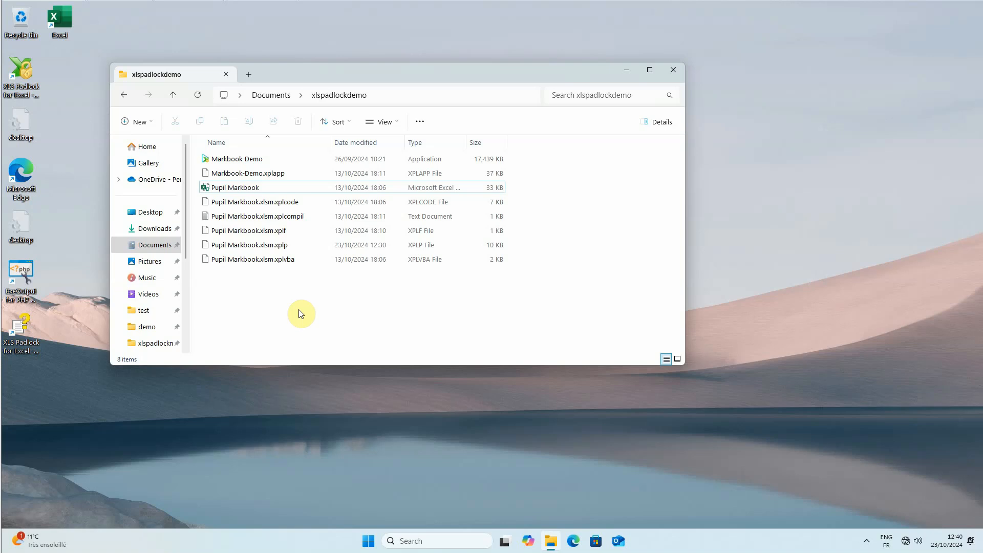
- Open the Pupil Markbook workbook from the xlspadlockdemo folder and bring up XLS Padlock's compile-to-EXE settings
double_click(272, 187)
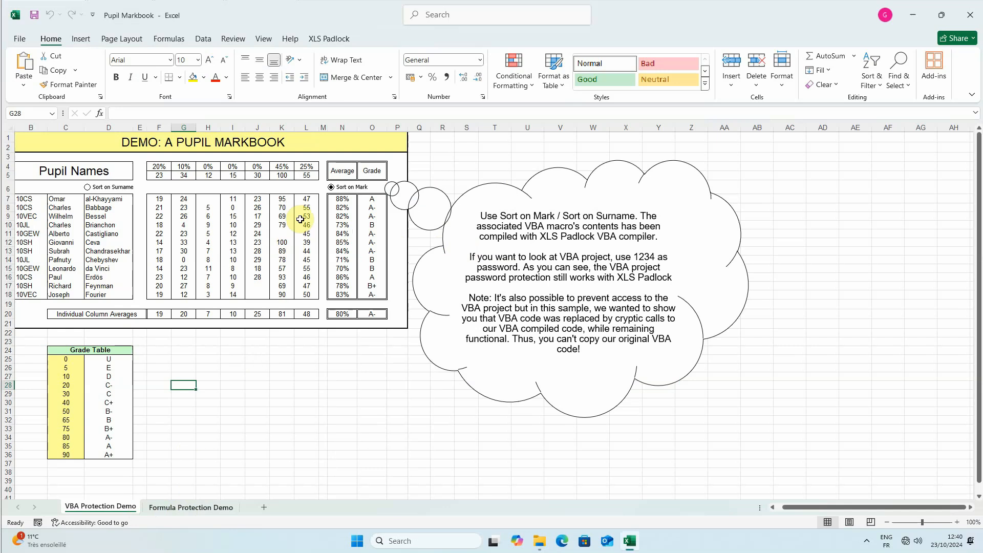
click(338, 42)
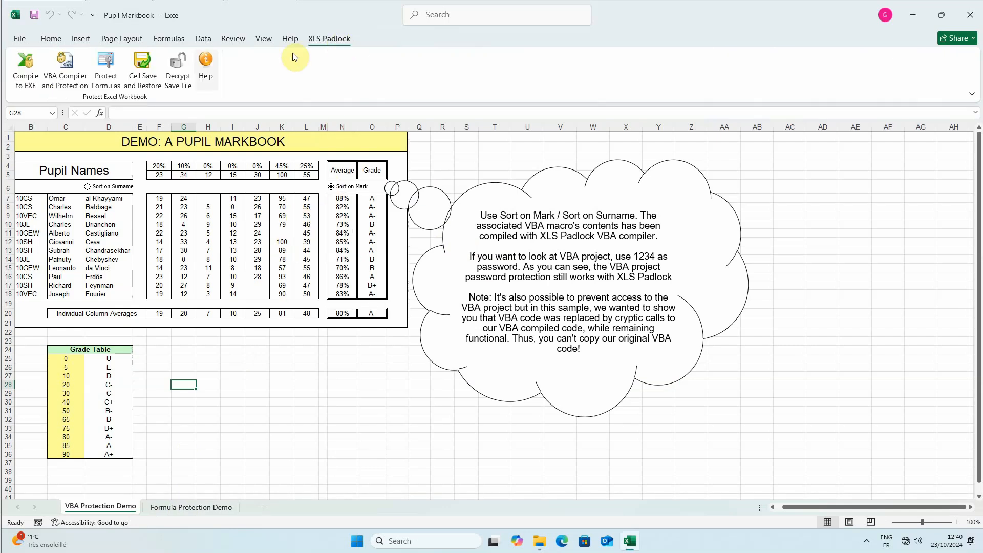
click(26, 77)
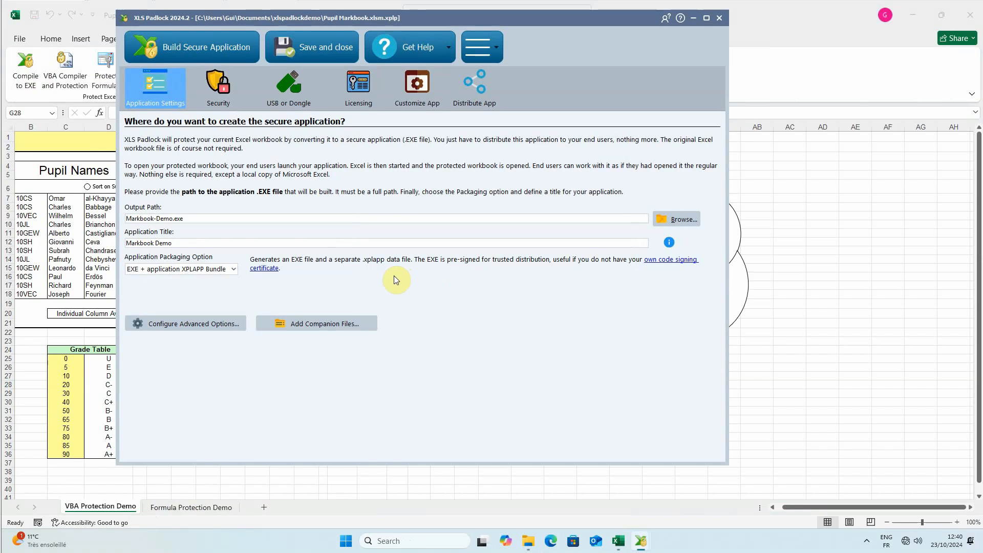
- Review the project's security options for feature restrictions, VBA editor access and workbook saving and loading
click(172, 41)
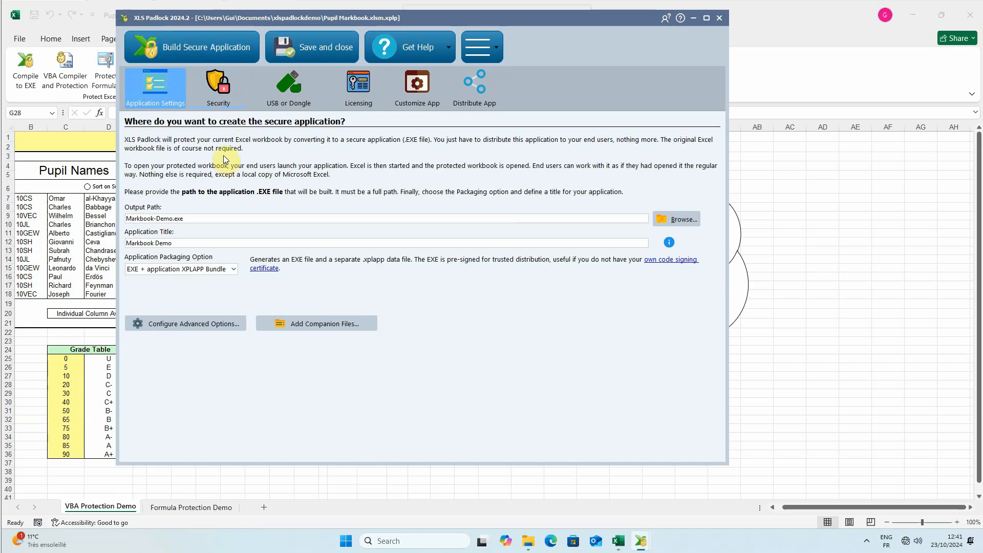
click(224, 99)
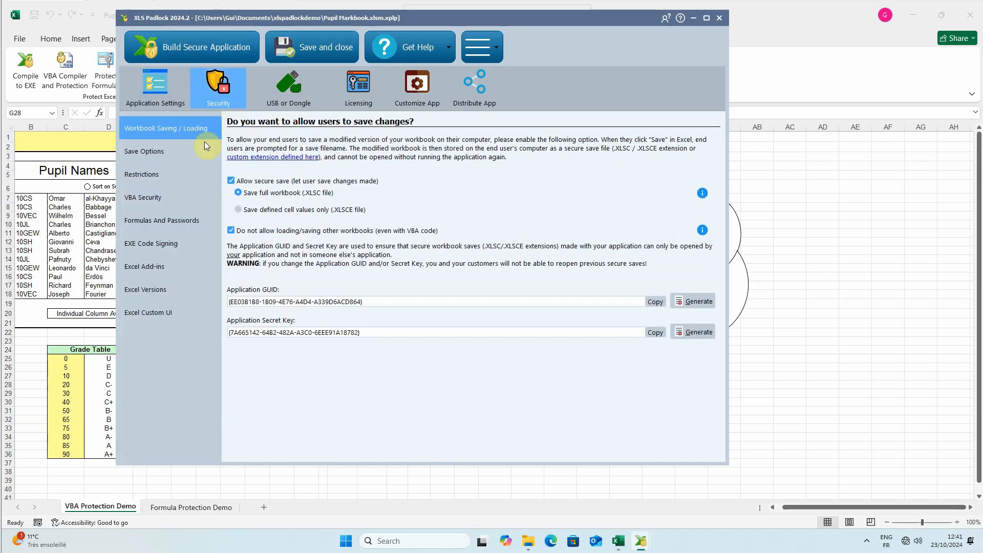
click(199, 174)
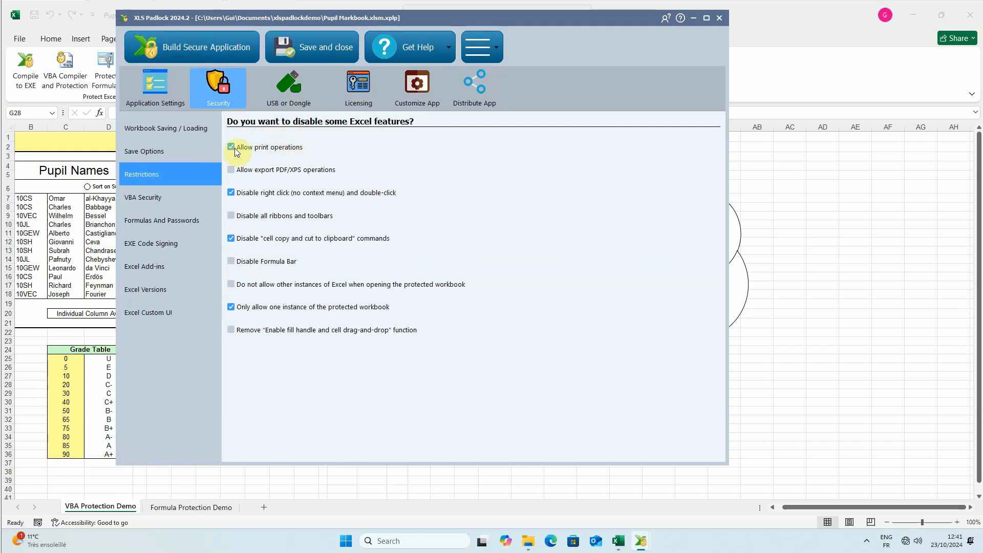
click(182, 197)
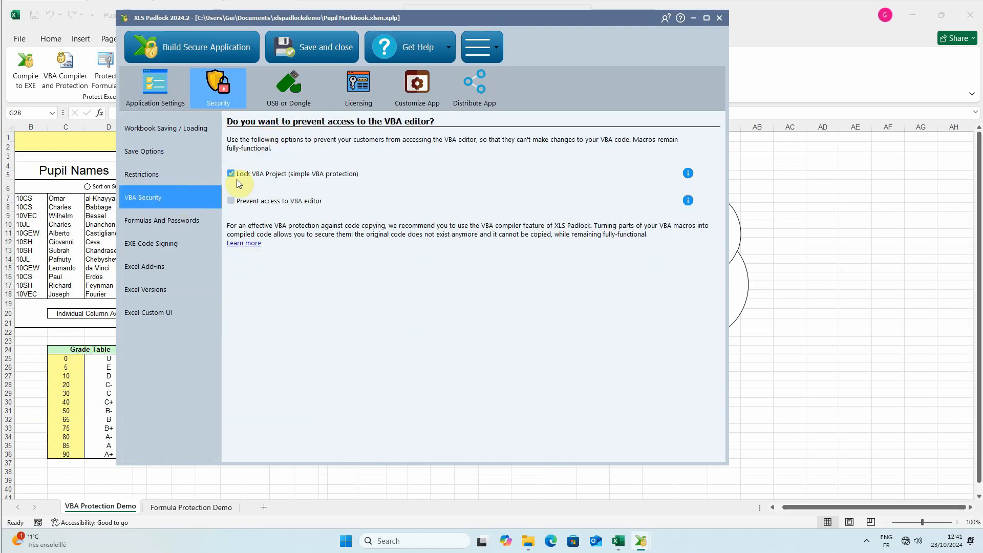
click(166, 128)
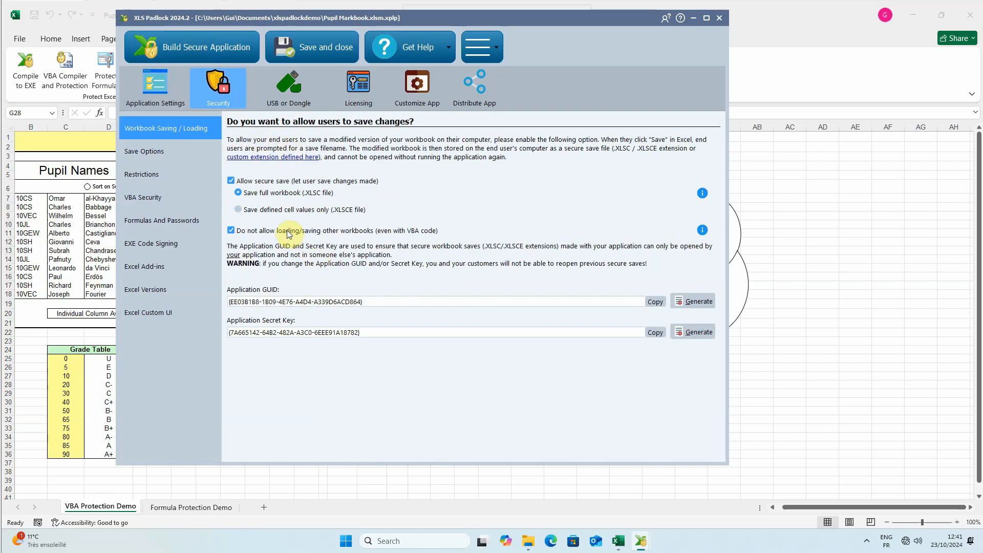
- Build the secure Markbook Demo application from the application settings and test it with the original workbook
click(178, 104)
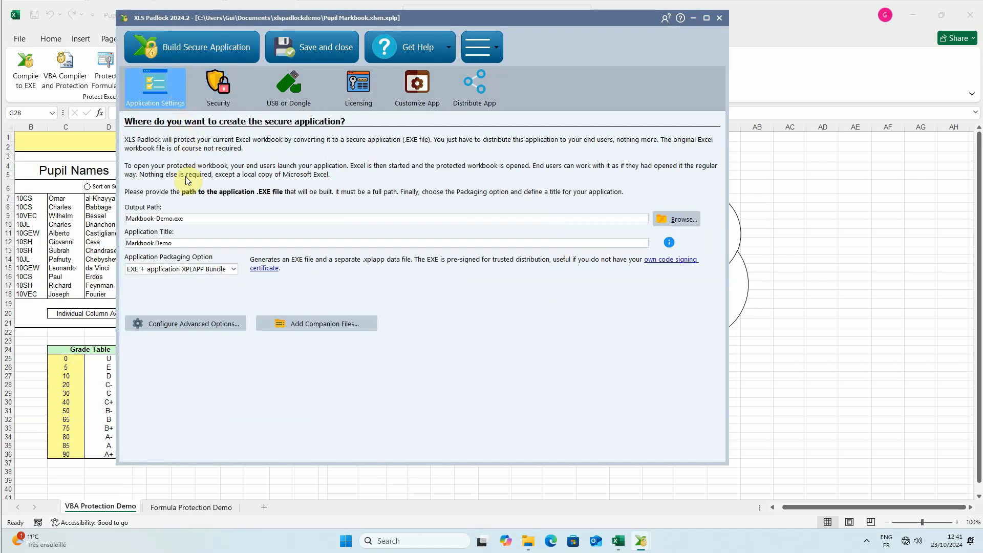
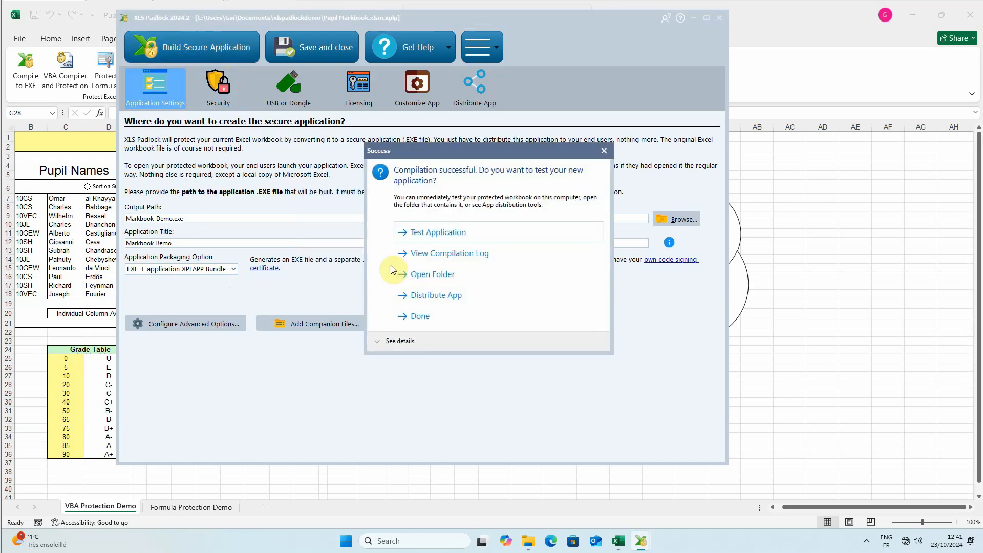
click(455, 233)
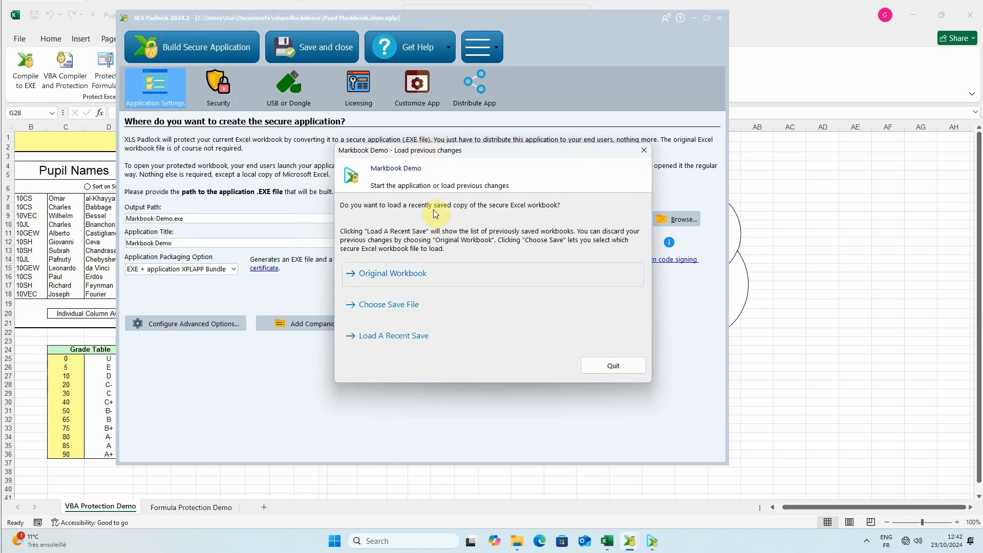
click(416, 274)
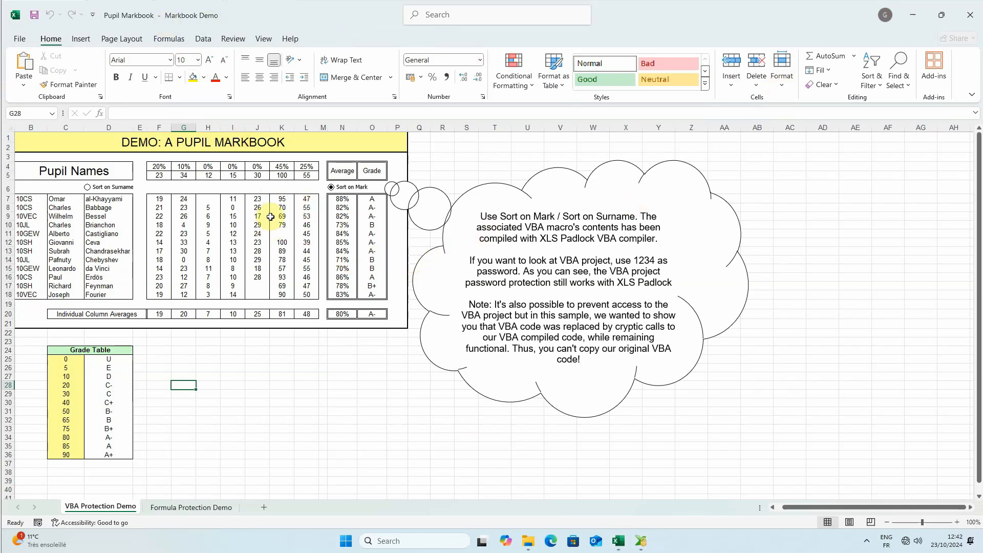
- Inspect the protected workbook's file commands and the formula in F6 of the Formula Protection Demo sheet, closing the workbook without saving
click(21, 39)
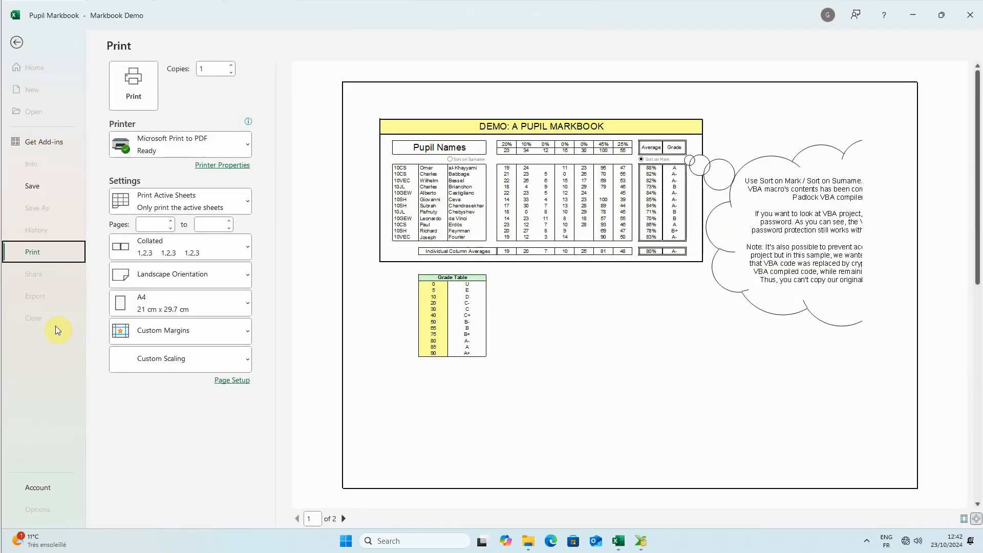
click(16, 42)
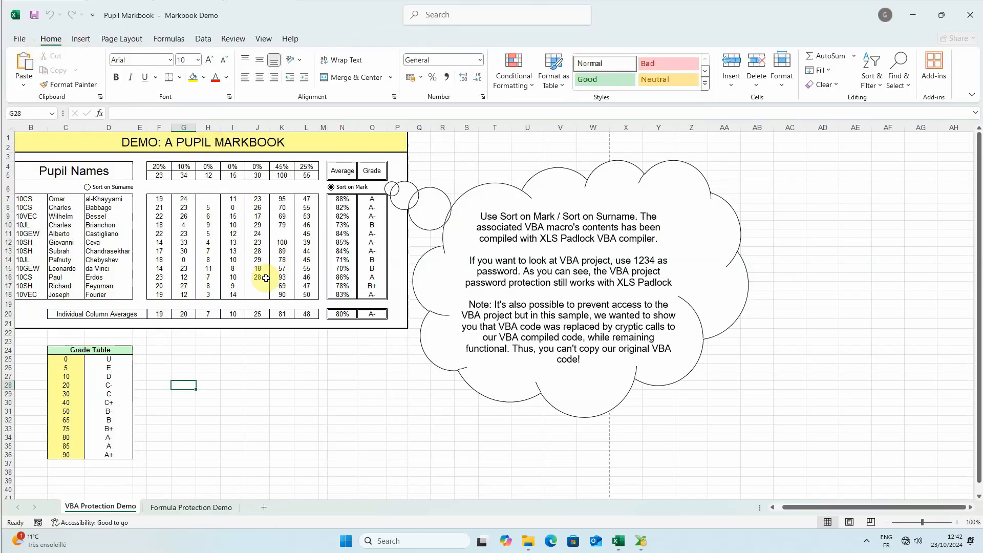
click(191, 513)
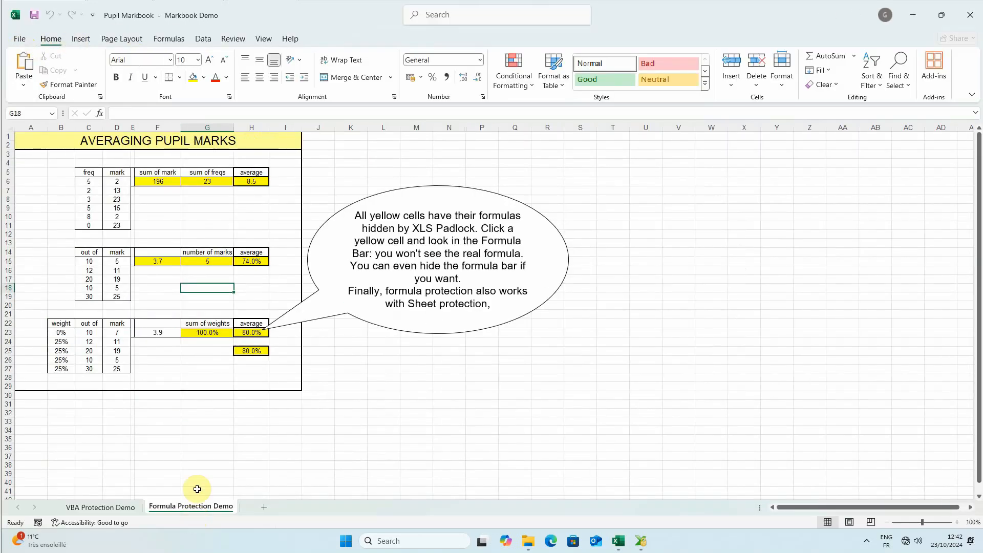
click(170, 183)
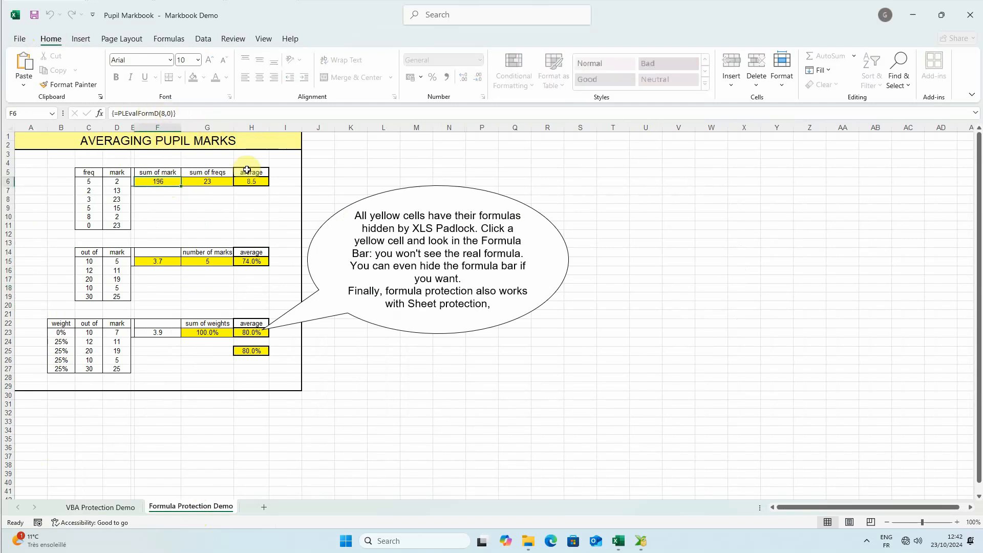
click(114, 512)
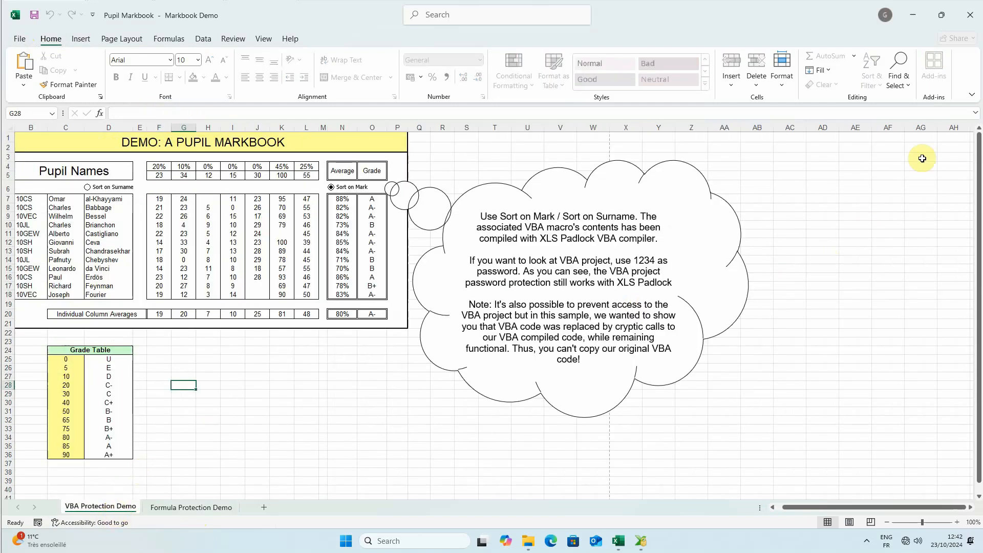
click(971, 16)
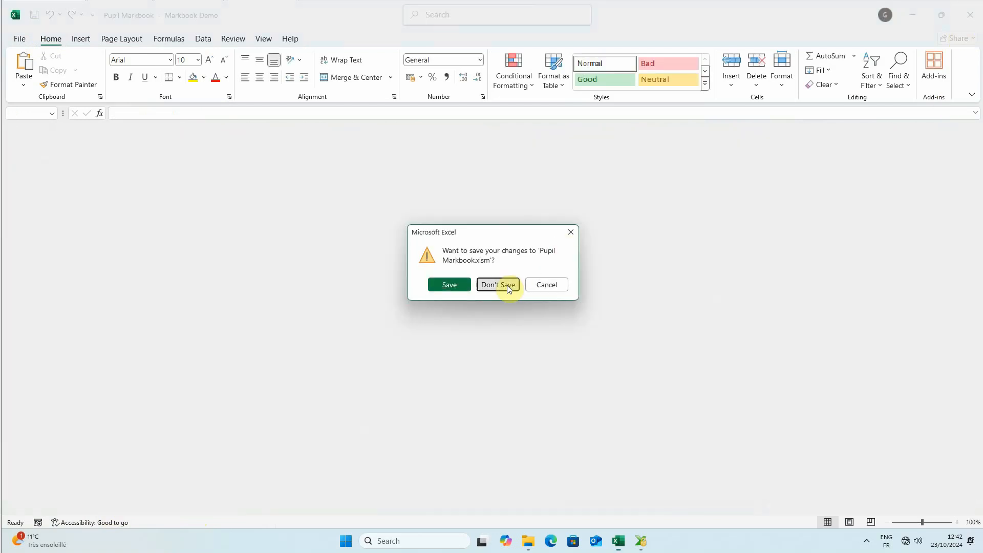
click(507, 285)
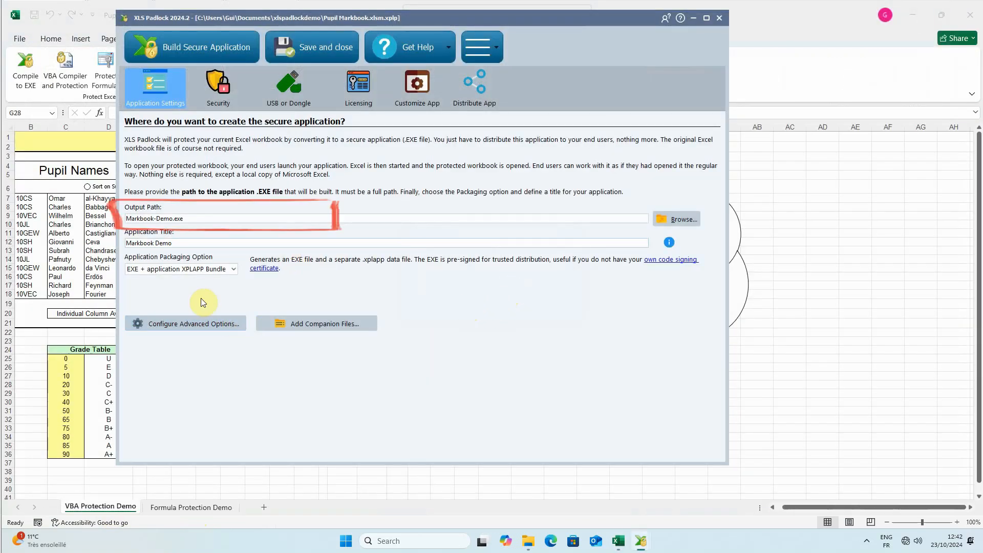
- Locate the Markbook-Demo application and Markbook-Demo.xplapp files in the xlspadlockdemo folder in File Explorer, and return to XLS Padlock
click(528, 541)
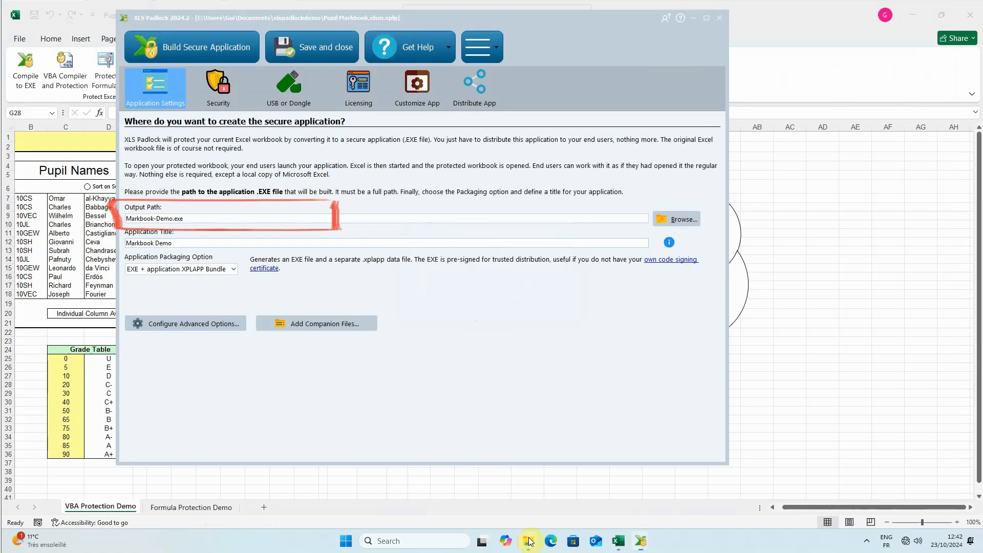
click(277, 174)
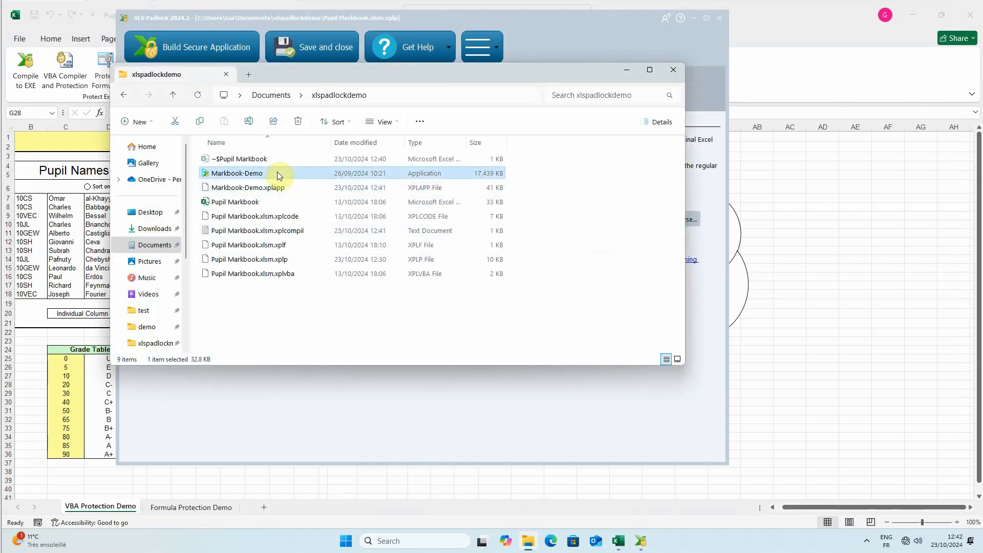
ctrl+click(277, 189)
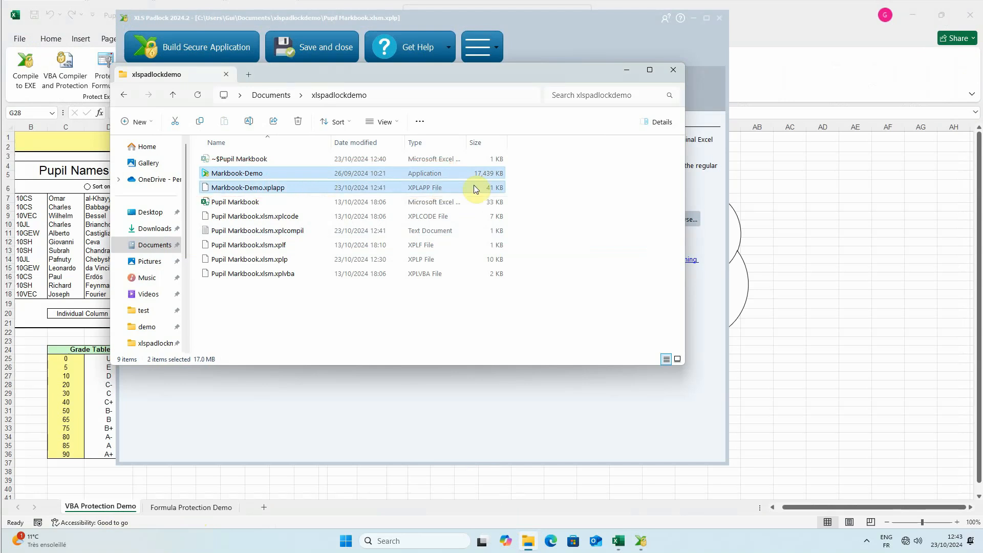
click(493, 388)
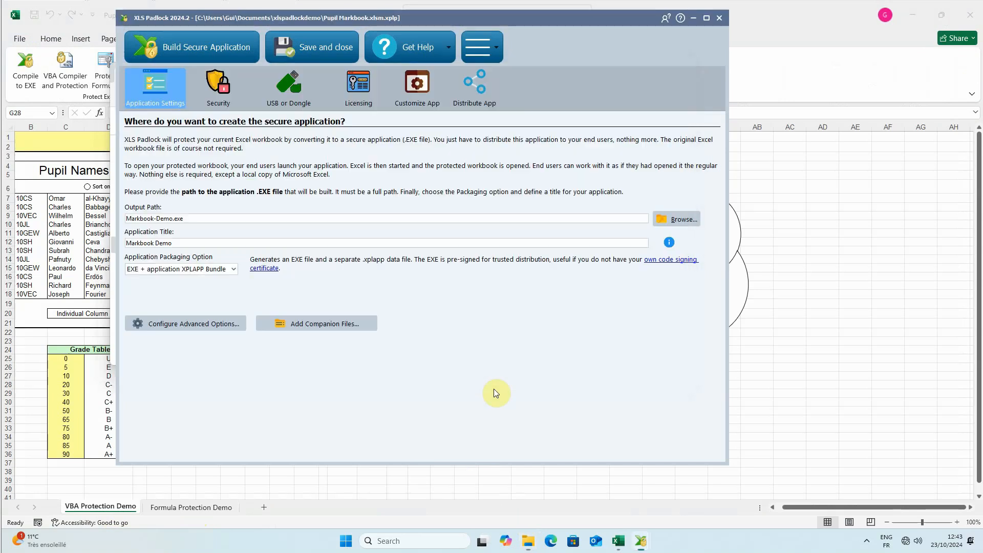
- Export the application for distribution as the Zip archive testMarkbookBUNDLE in the xlspadlockdemo folder
click(478, 101)
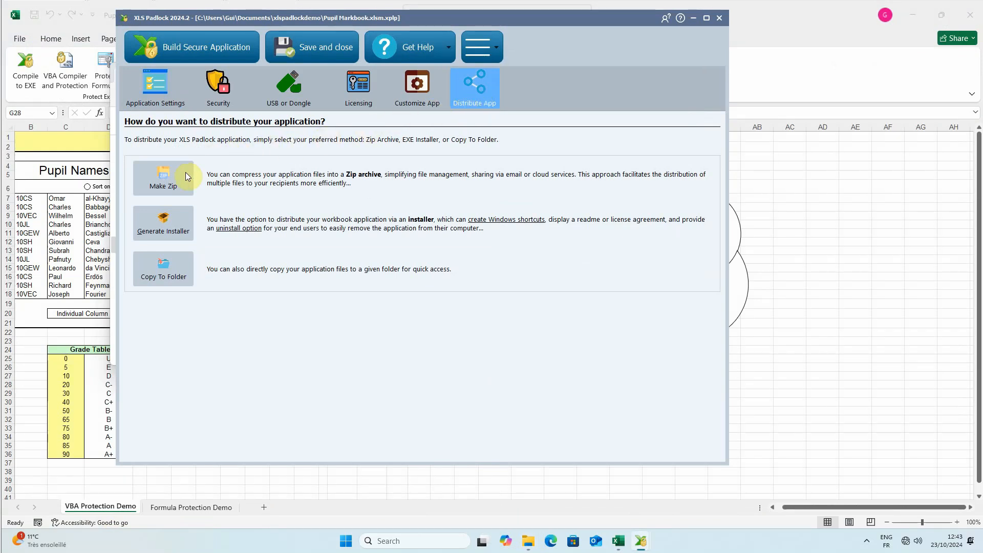
click(174, 186)
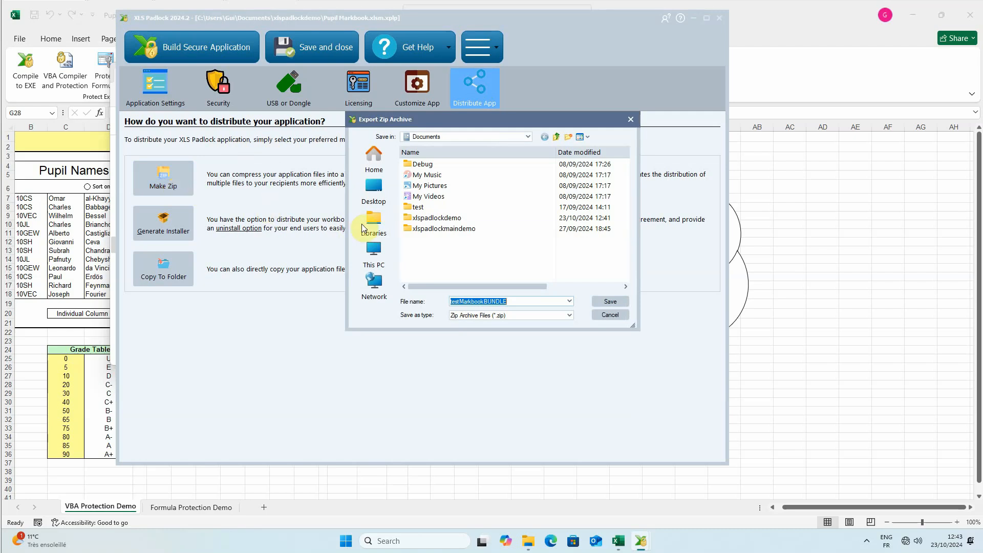
double_click(435, 218)
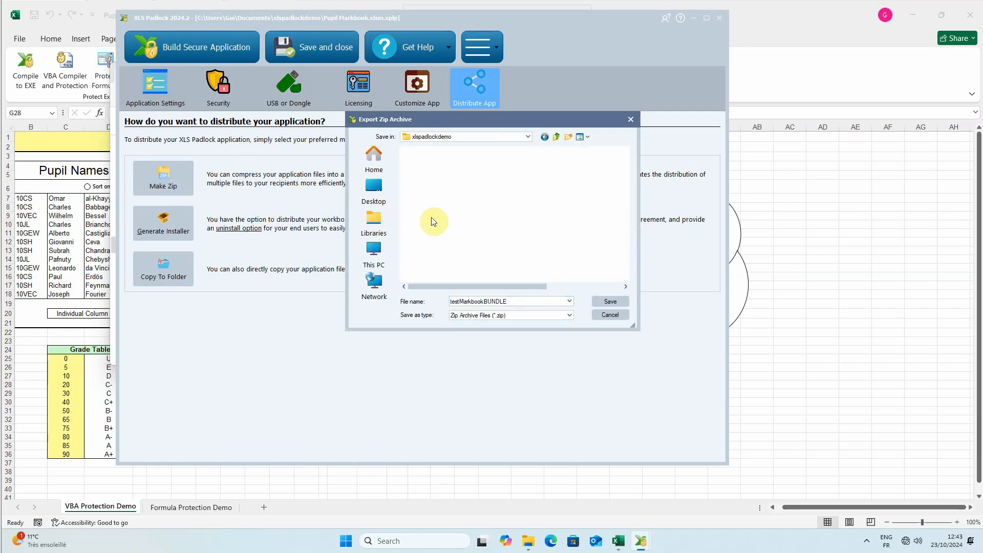
click(609, 301)
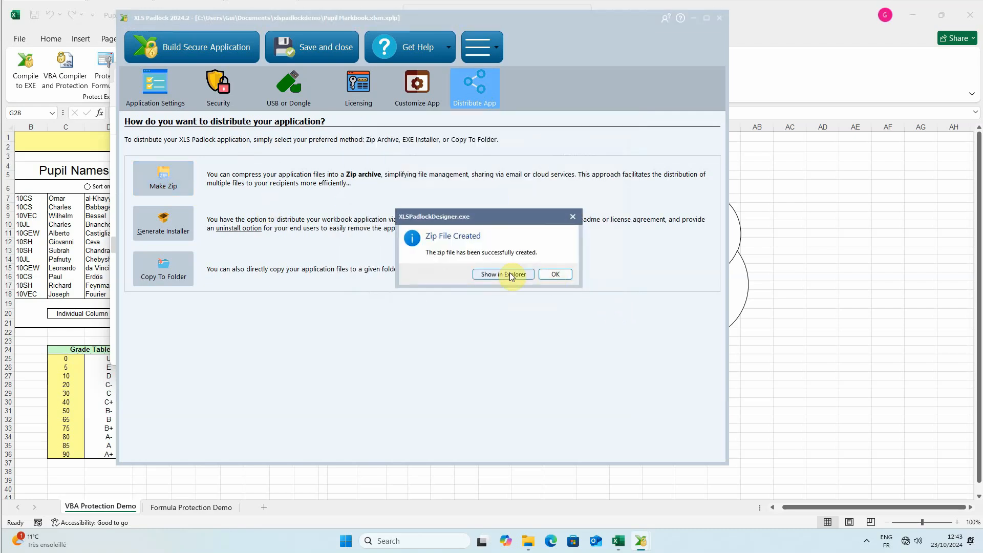
- Show the testMarkbookBUNDLE archive in File Explorer and extract all its files to the testMarkbookBUNDLE folder
click(510, 275)
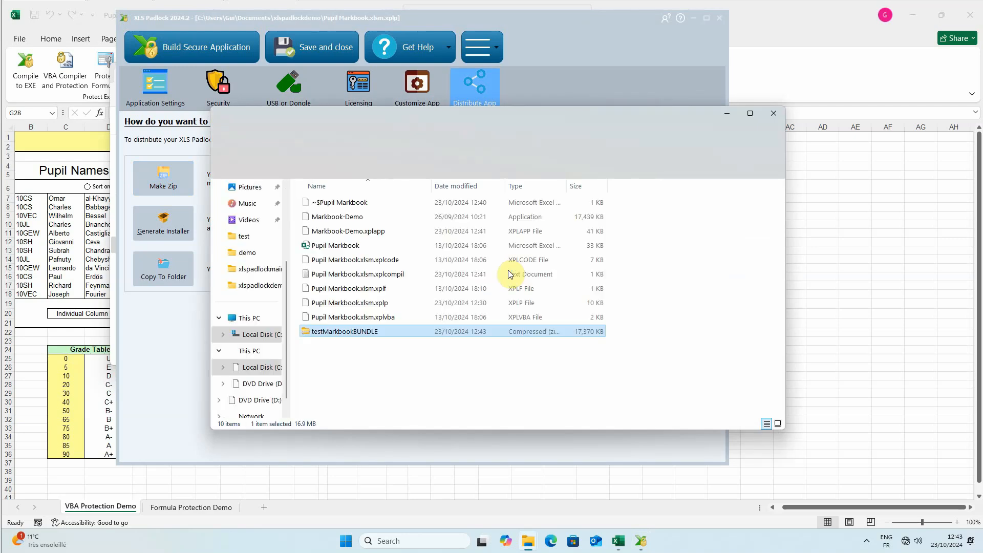
double_click(366, 333)
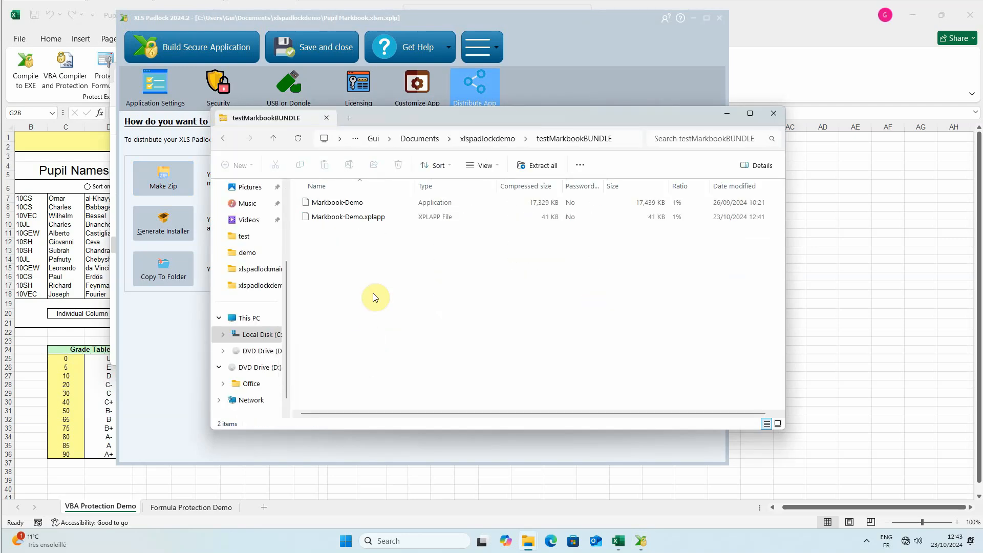
double_click(347, 205)
click(475, 289)
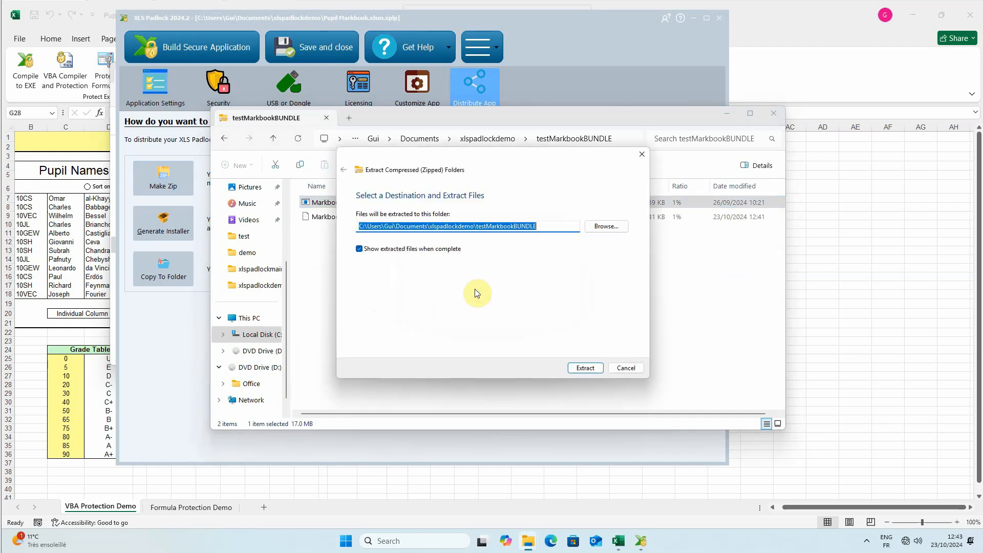
click(586, 368)
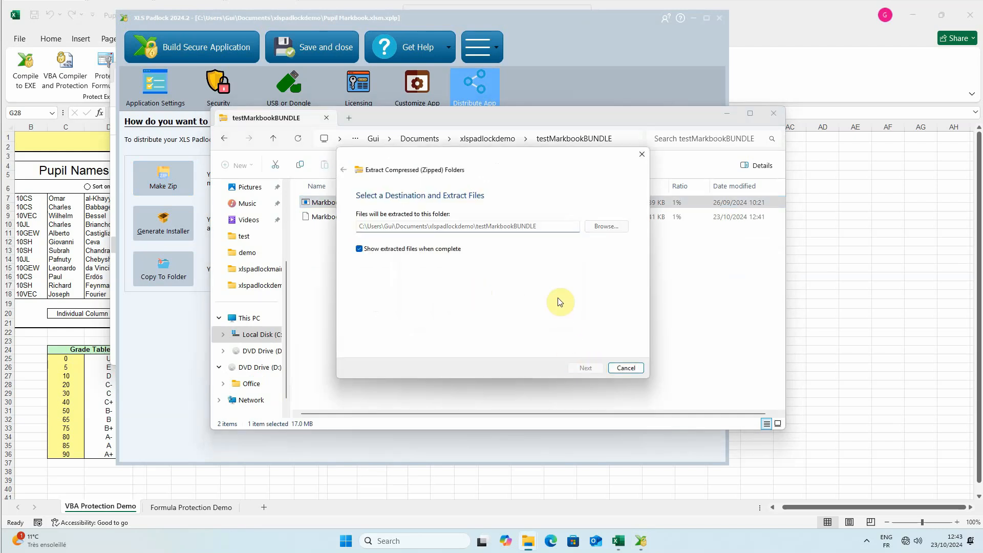
- Run the extracted Markbook-Demo application with the original workbook, and close it without saving changes
click(259, 169)
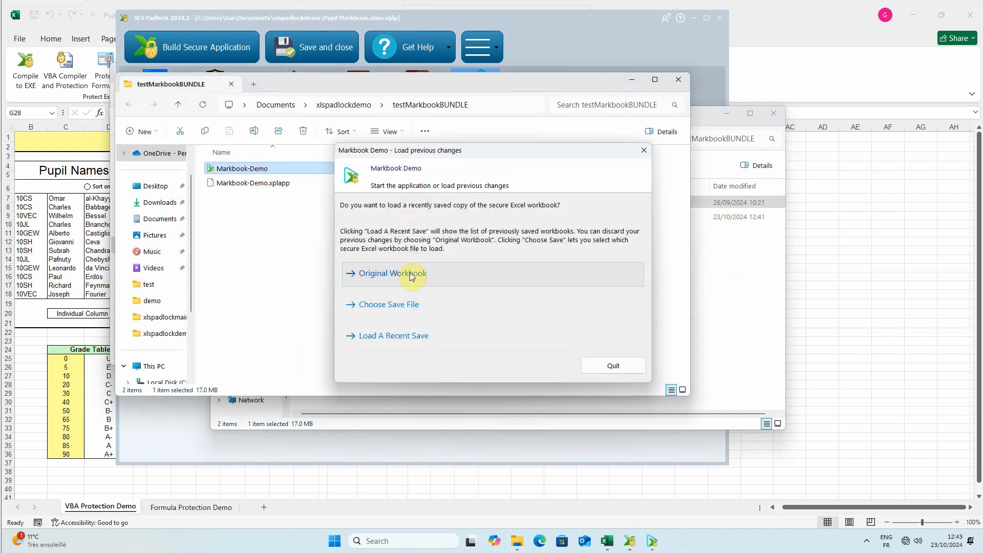
click(410, 273)
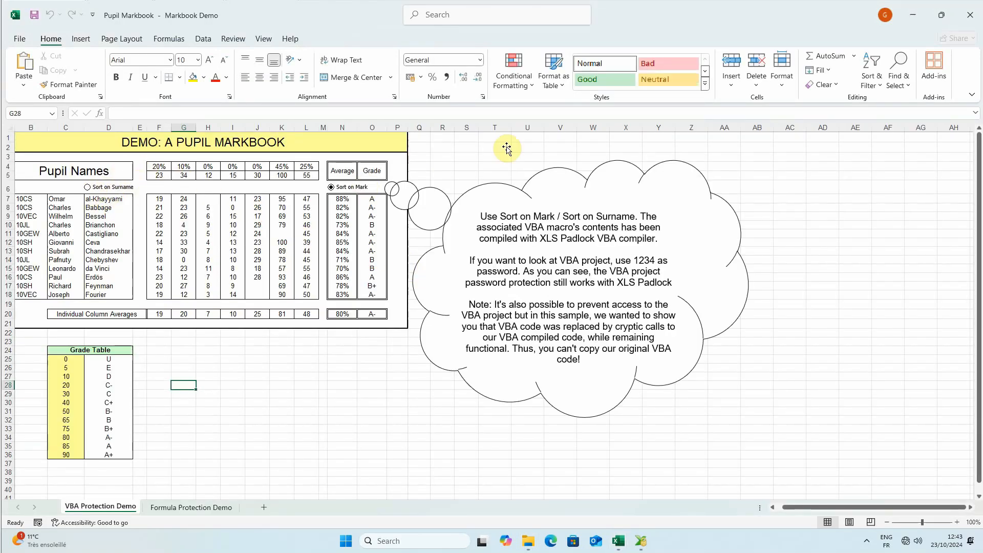
click(974, 26)
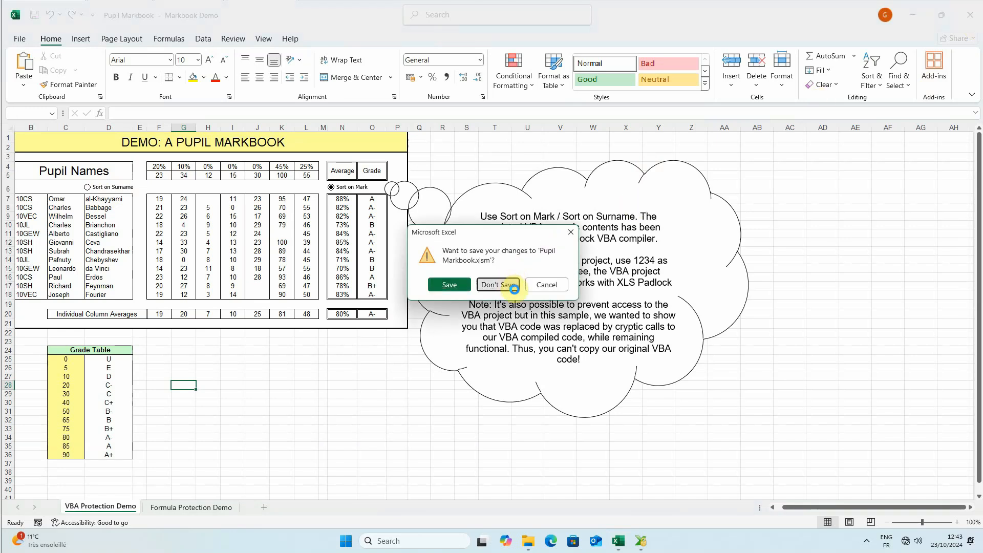
click(498, 285)
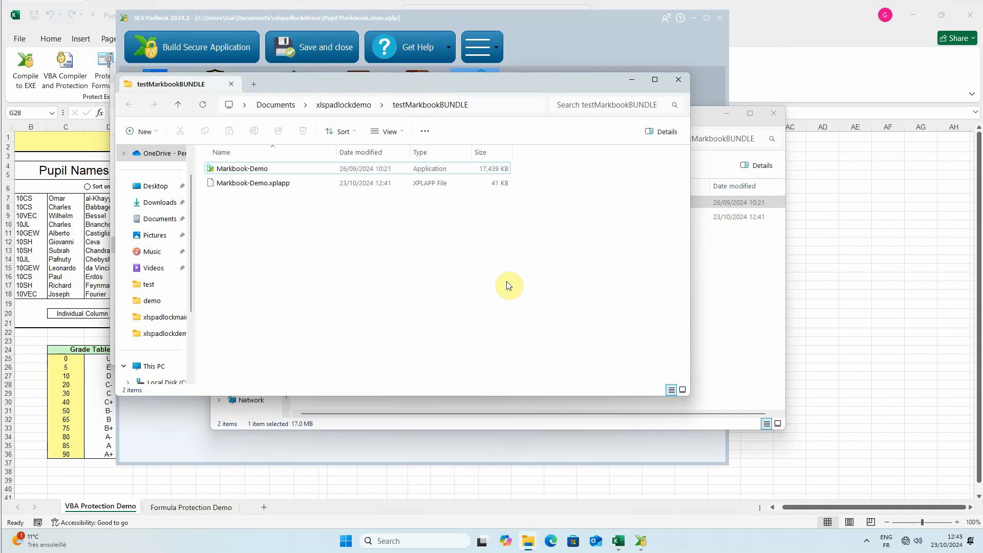
- Close both testMarkbookBUNDLE folder windows and, in the licensing settings, require end users to enter an activation key to use the protected workbook
click(679, 80)
click(774, 114)
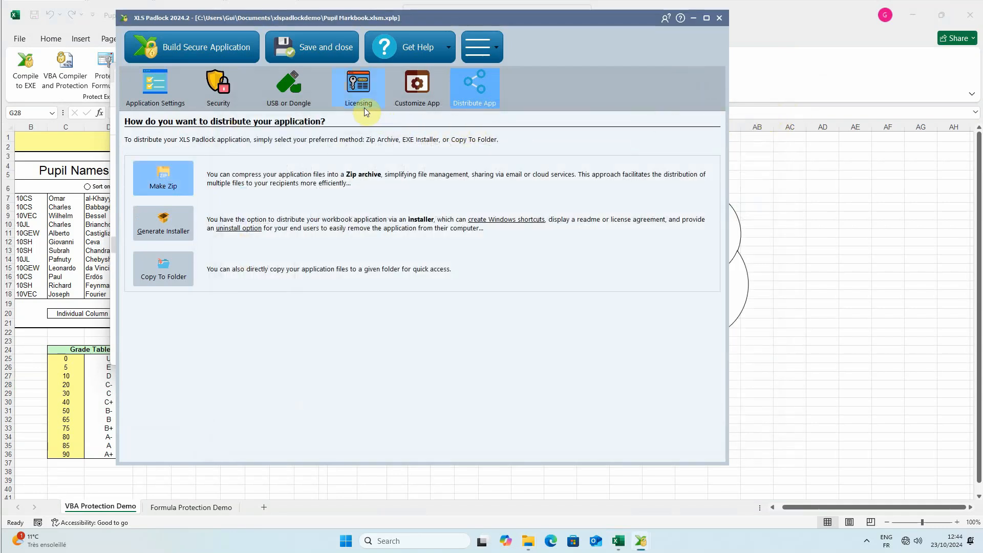
click(364, 108)
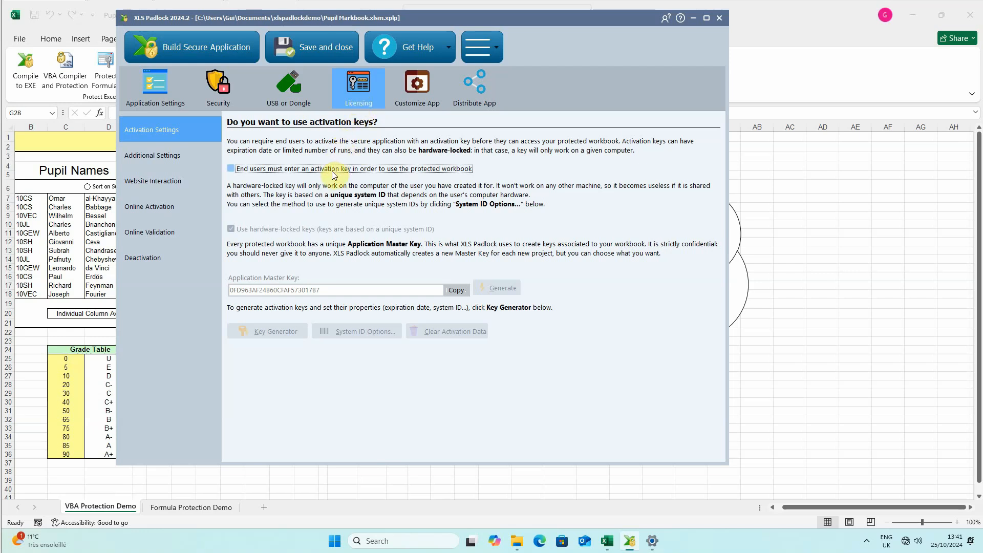
click(241, 170)
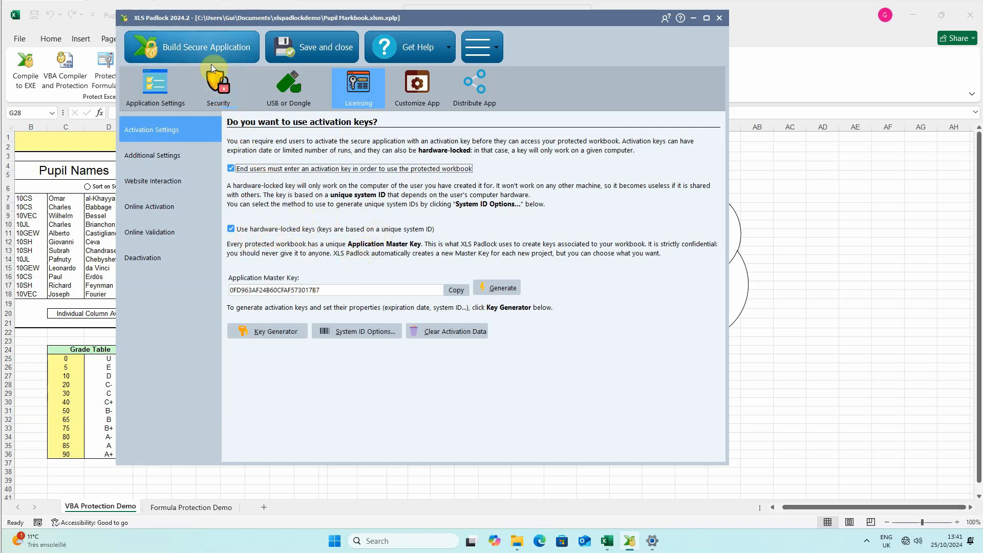
- Rebuild and test the secure application, and copy the system ID from its activation dialog
click(209, 49)
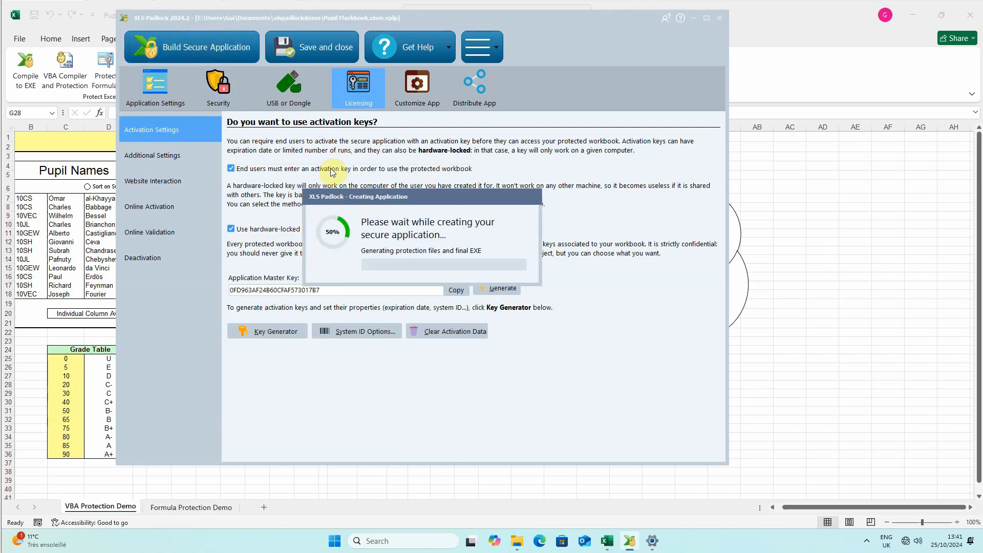
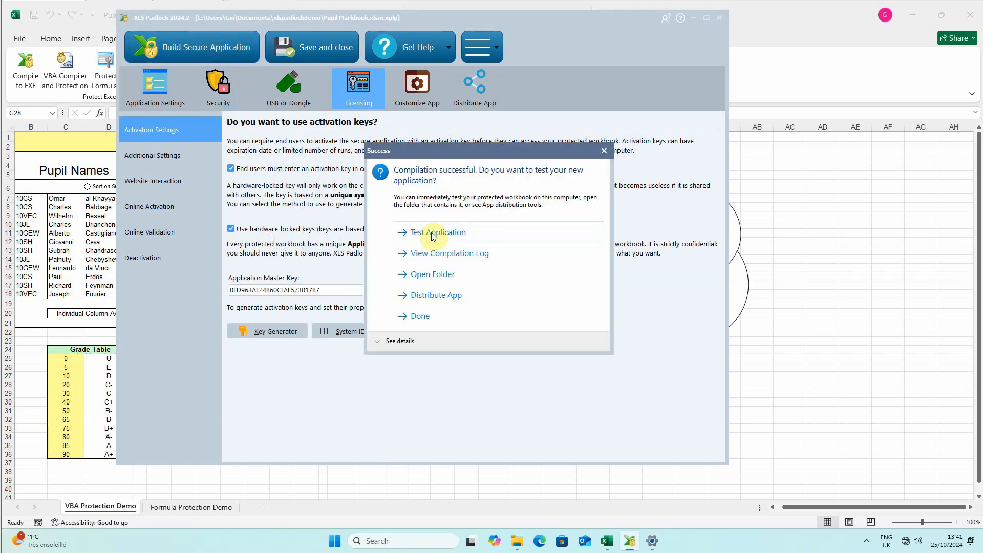
click(431, 234)
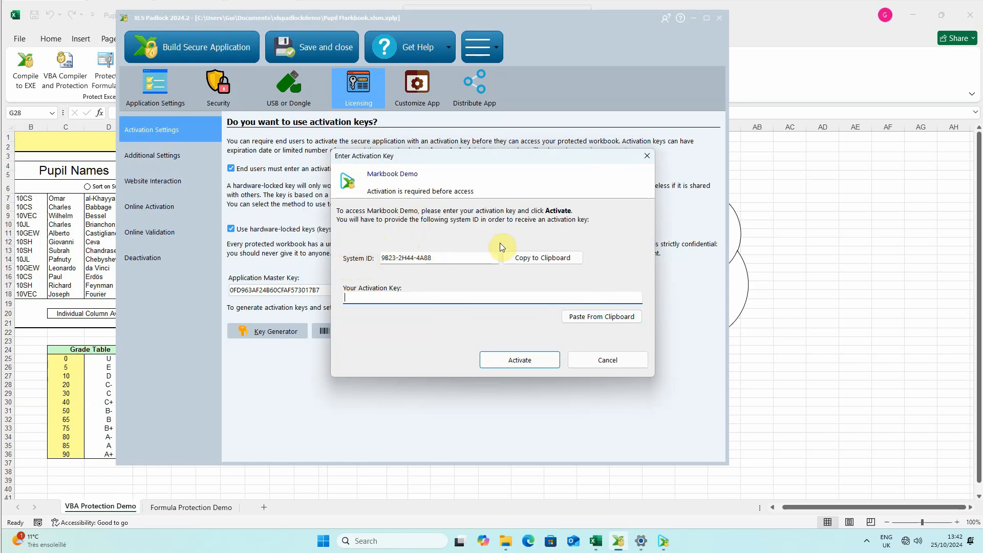
click(528, 261)
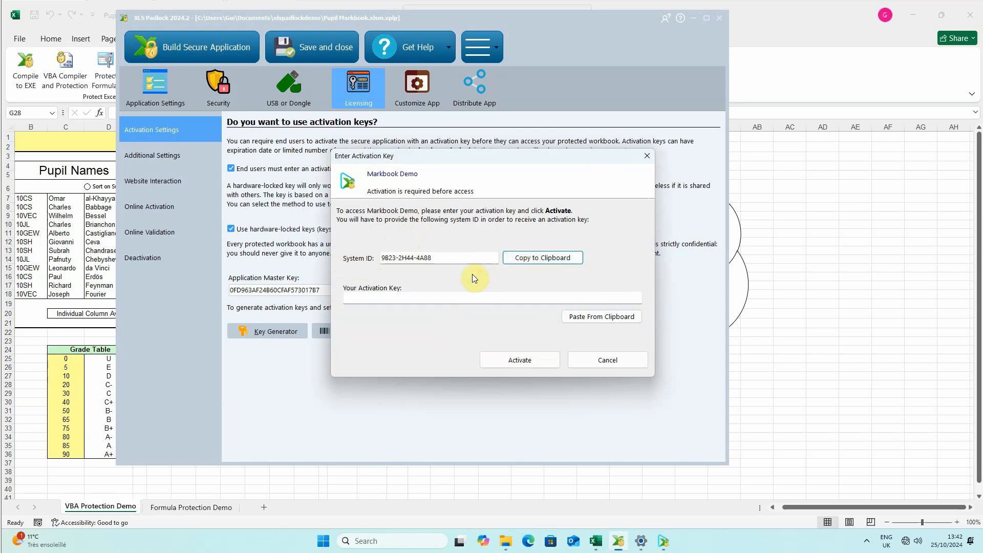
- Return to XLS Padlock, generate an activation key for the copied system ID with the Key Generator, and copy the key
click(308, 260)
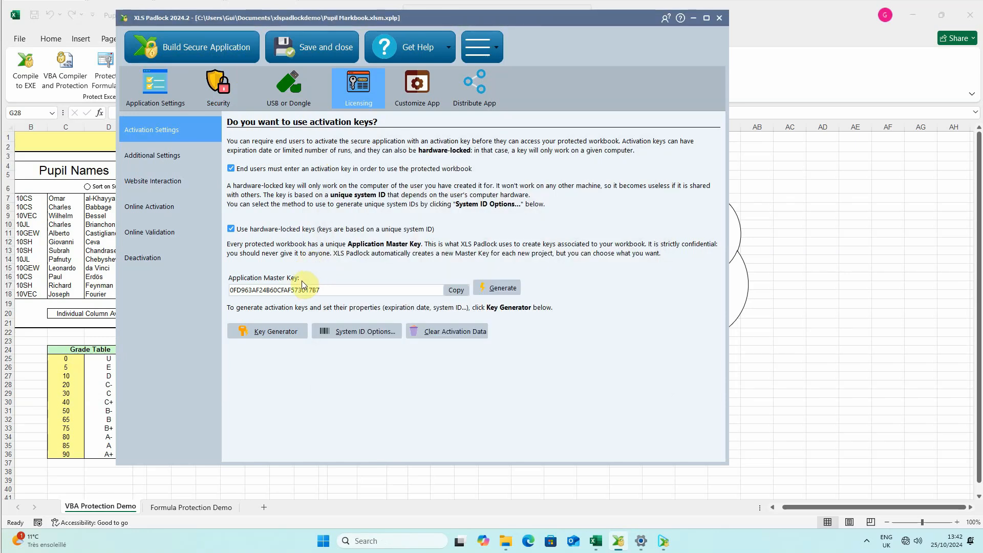
click(272, 332)
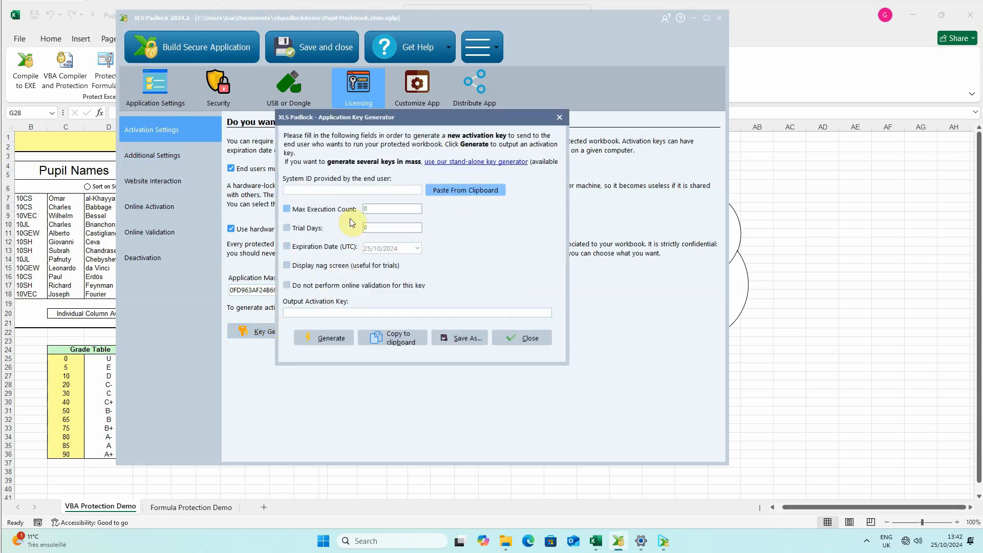
click(441, 190)
click(328, 347)
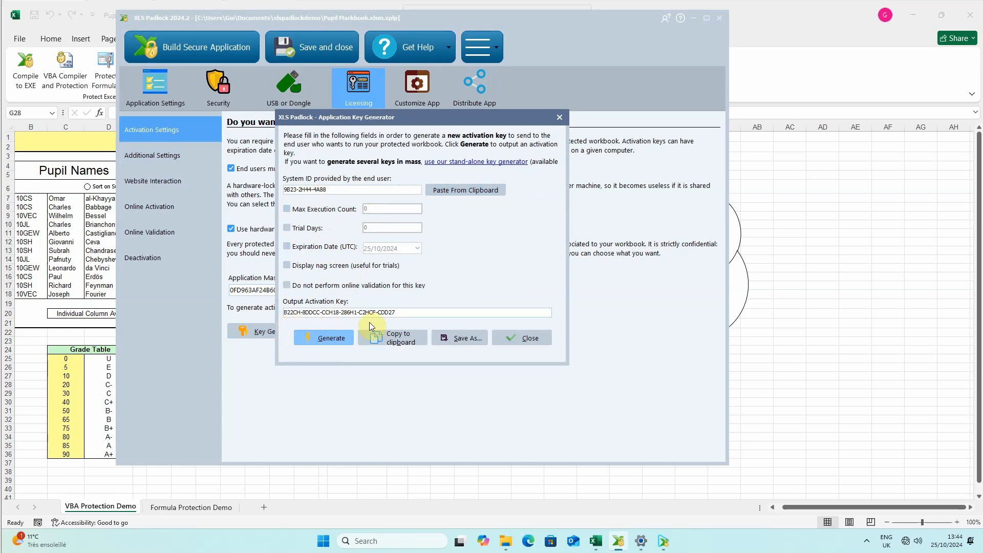
click(411, 337)
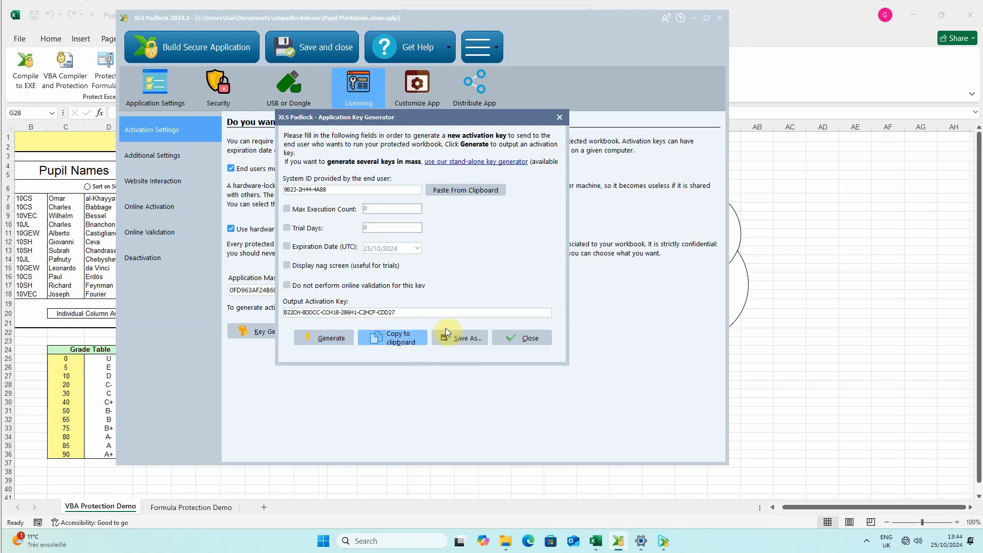
click(505, 332)
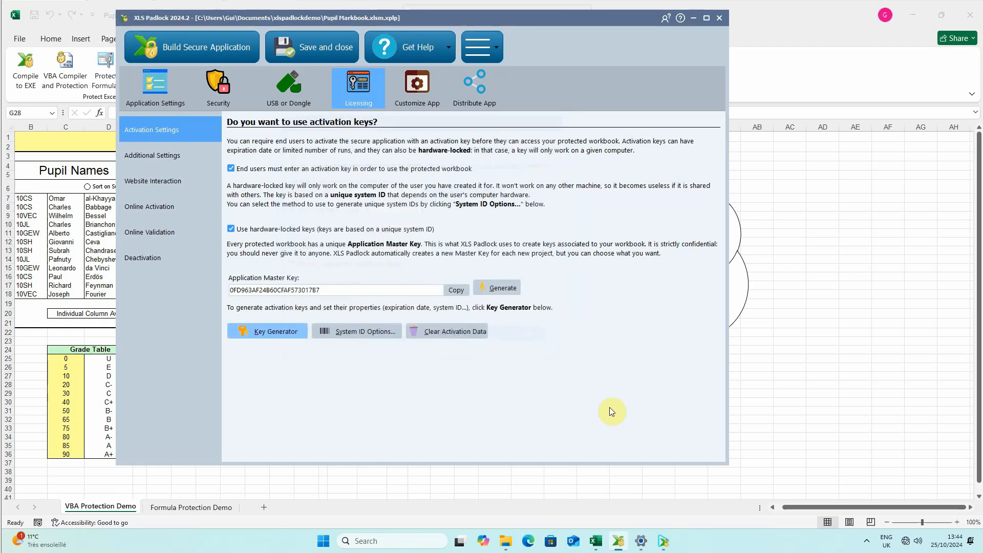
- Activate Markbook Demo by pasting the generated activation key, and open the entry of a new key from its welcome screen and cancel it
click(665, 531)
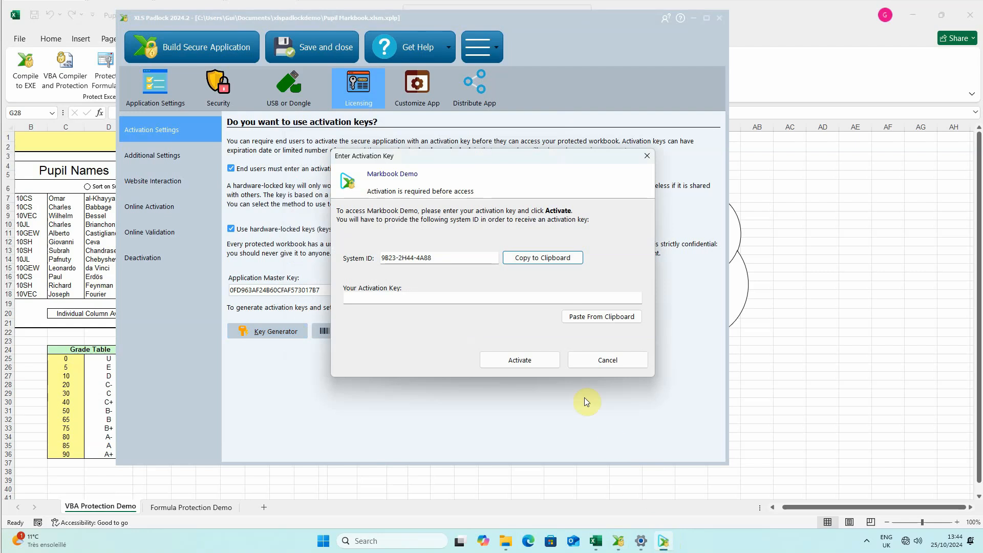
click(595, 316)
click(520, 359)
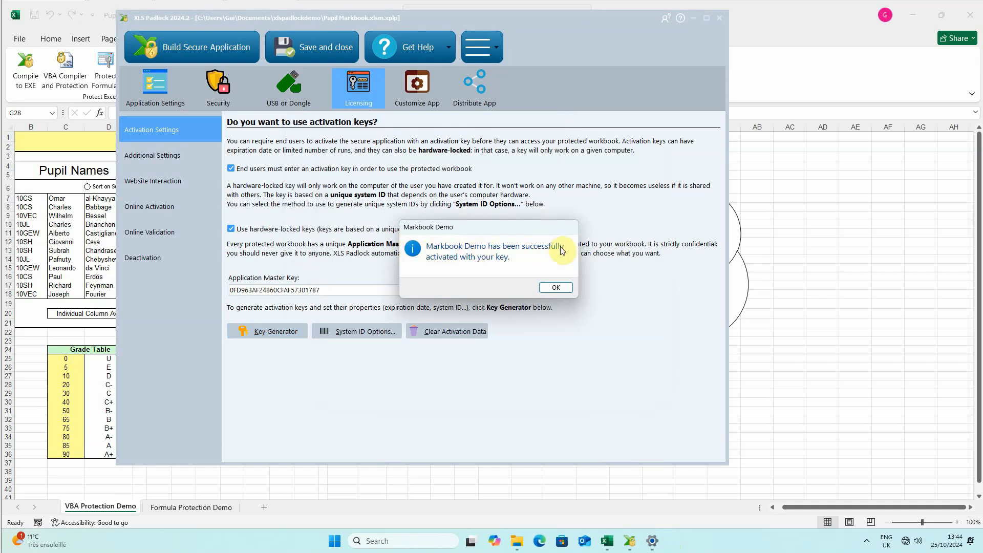
click(555, 288)
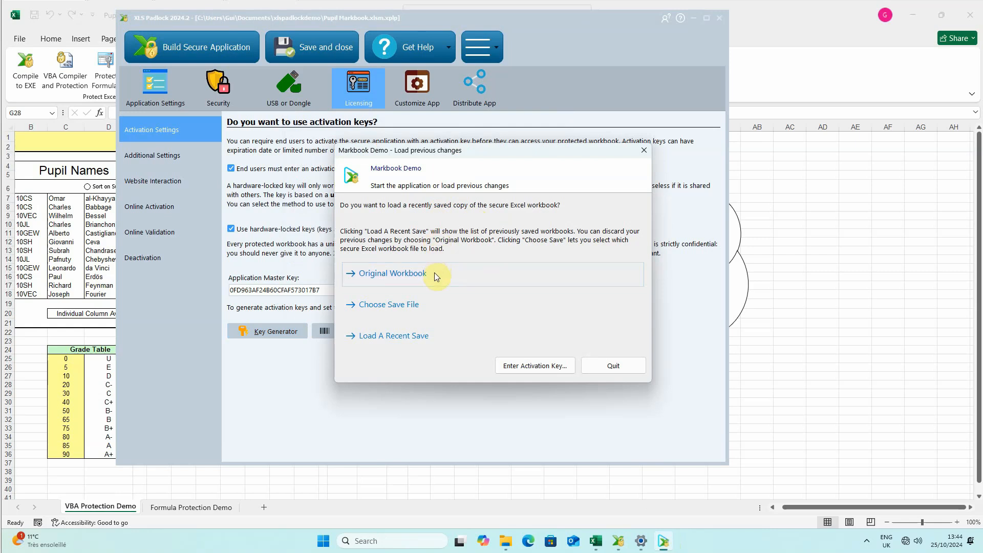
click(542, 366)
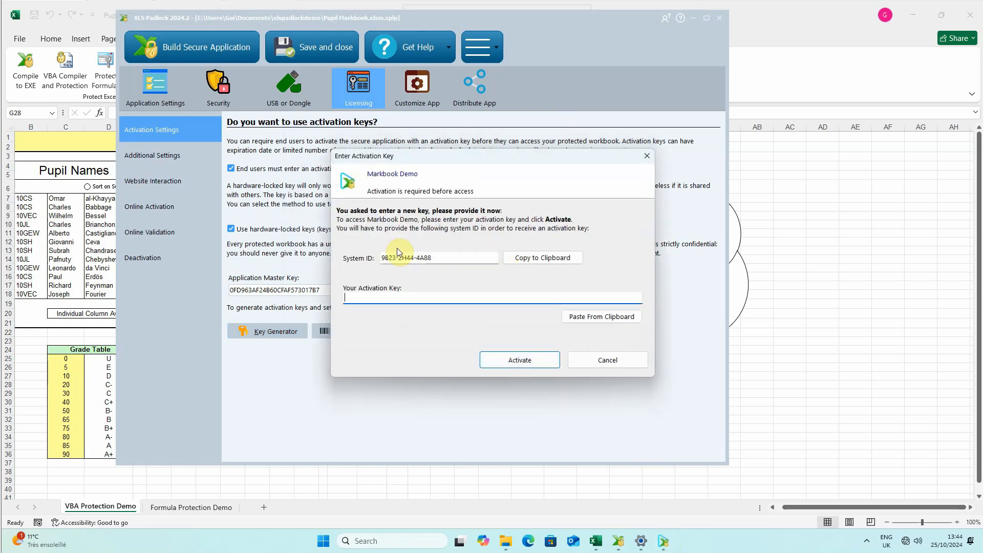
click(589, 358)
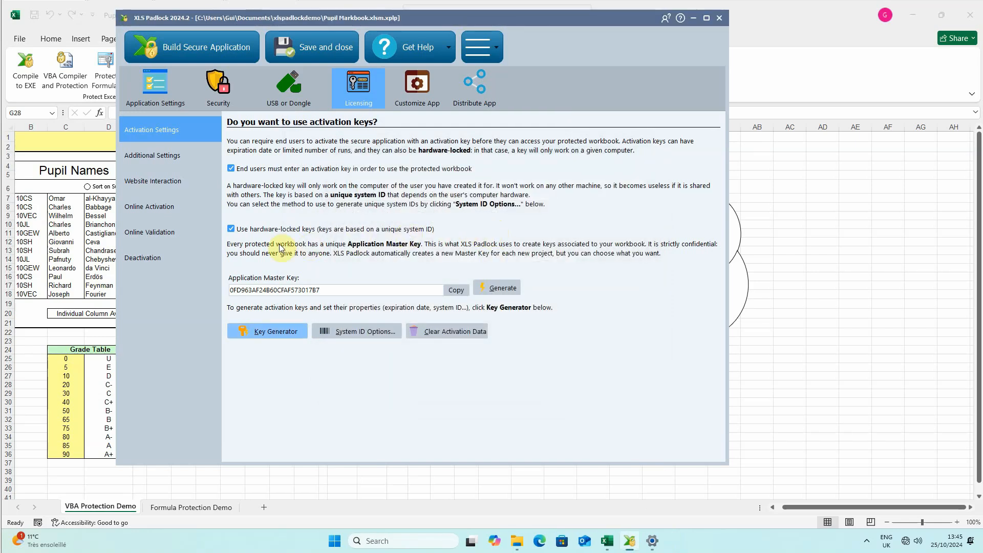
- Review the licensing options for deactivation, additional activation key settings, website interaction and online activation
click(187, 255)
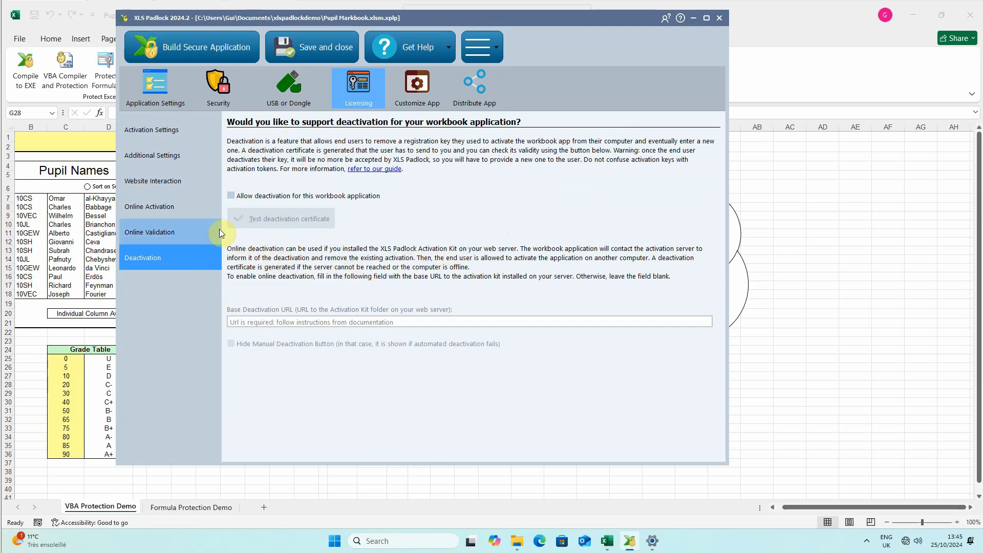
click(190, 164)
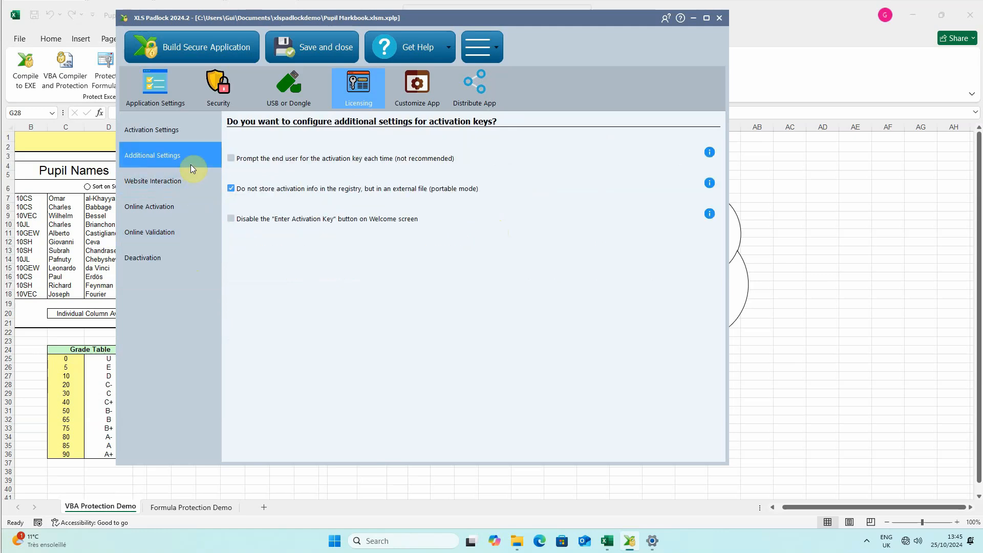
click(193, 181)
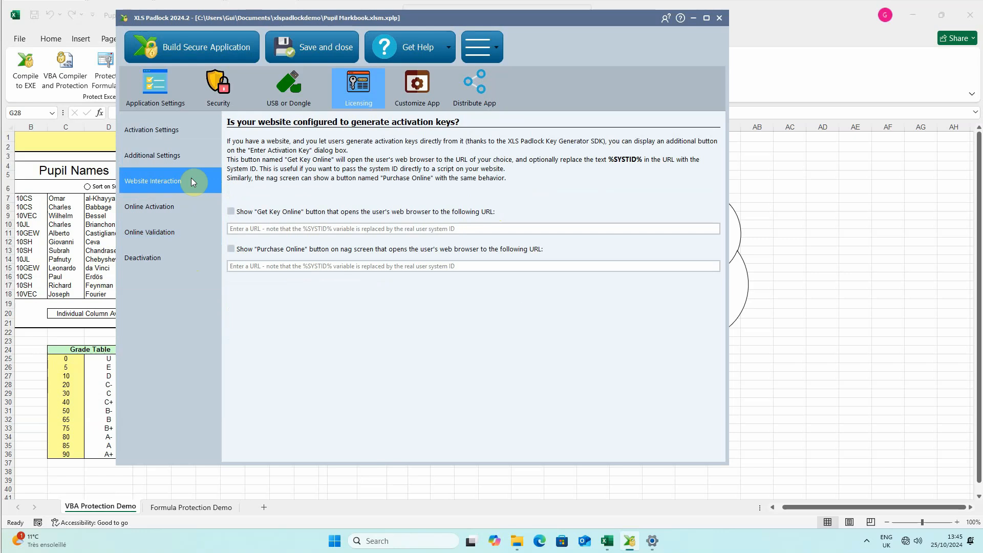
click(193, 208)
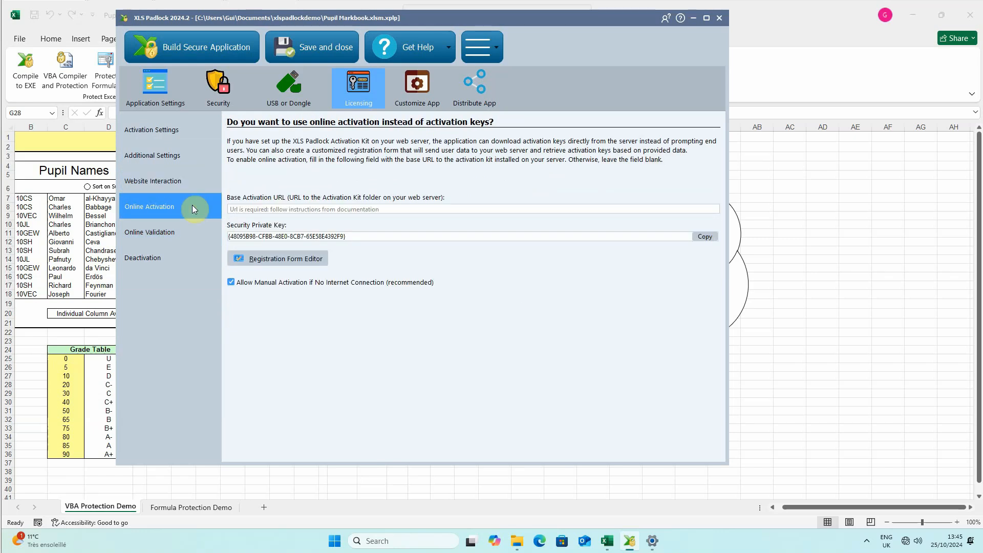